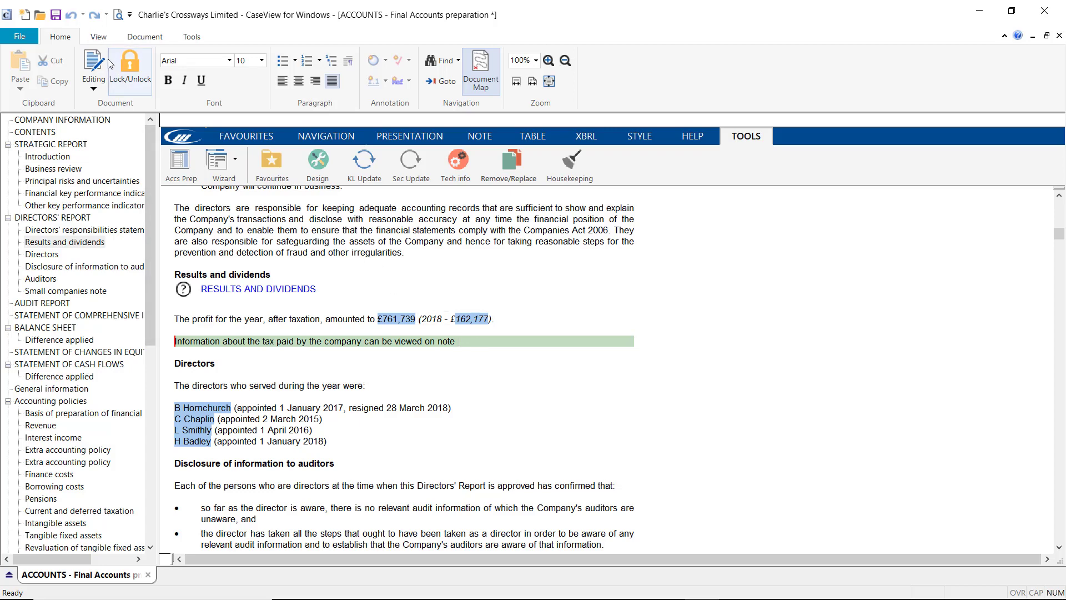
Unlock editing of the accounts document by entering the Enable Editing password
{"action": "left_click", "coordinate": [102, 38]}
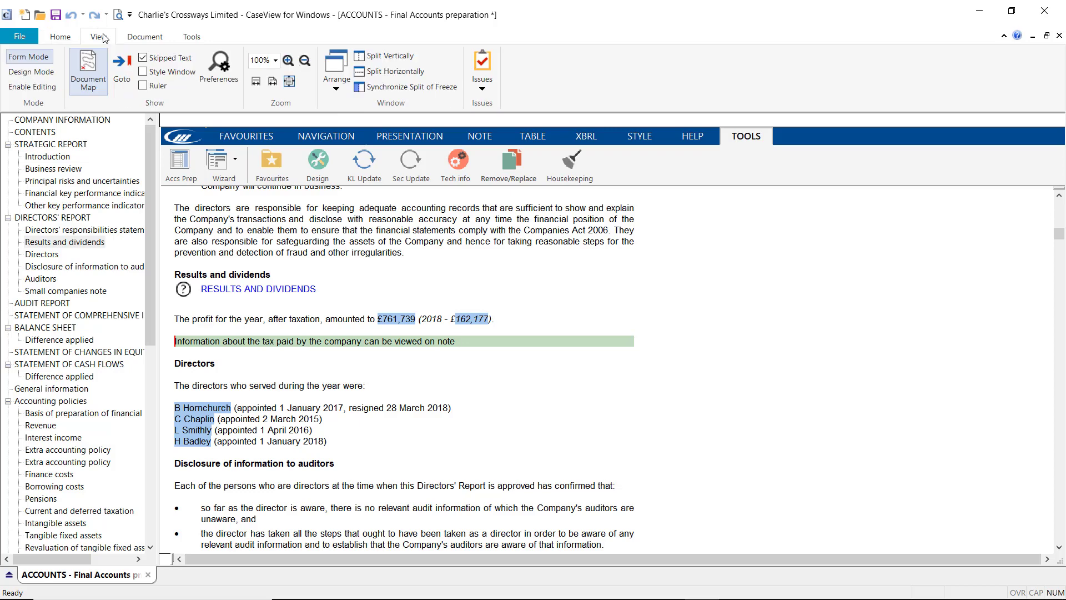
{"action": "left_click", "coordinate": [35, 88]}
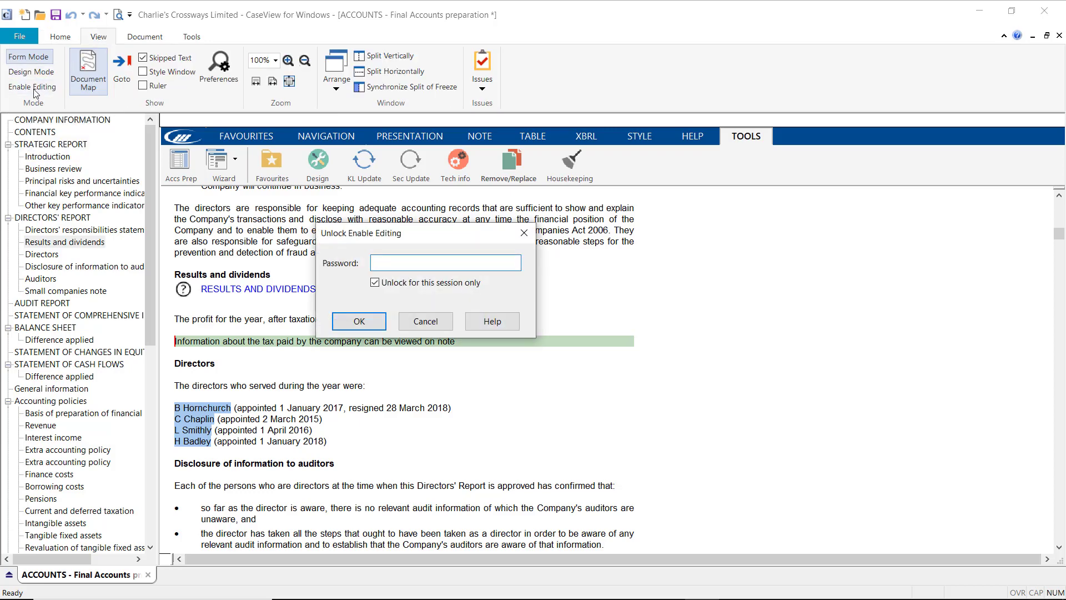
{"action": "type", "text": "•••••••"}
{"action": "type", "text": "••••••"}
{"action": "key", "text": "Return"}
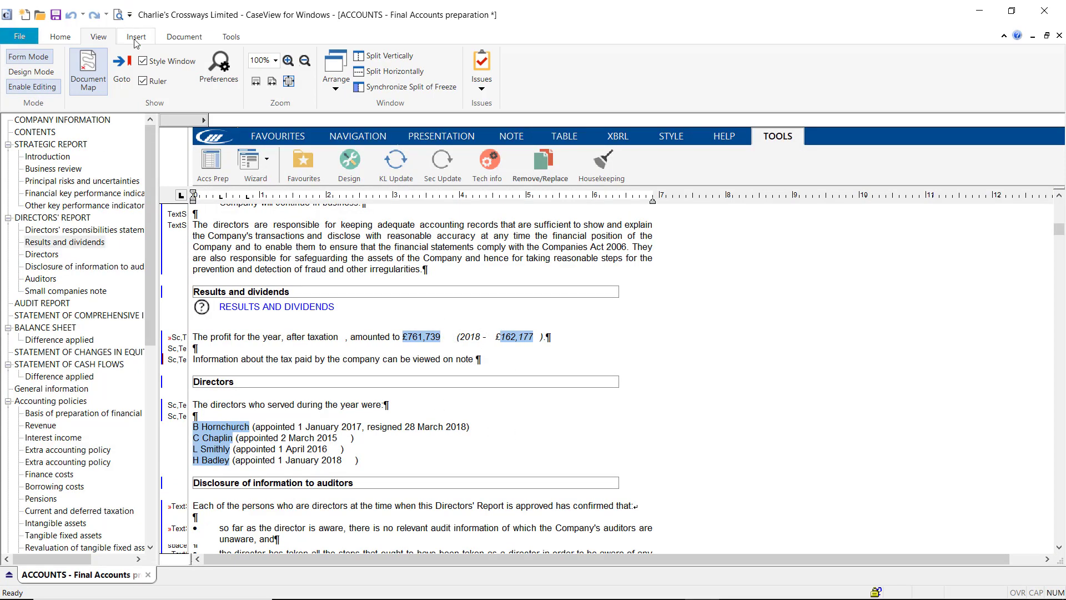
Bring up the Insert options with the caret at the end of the tax sentence
{"action": "left_click", "coordinate": [135, 39]}
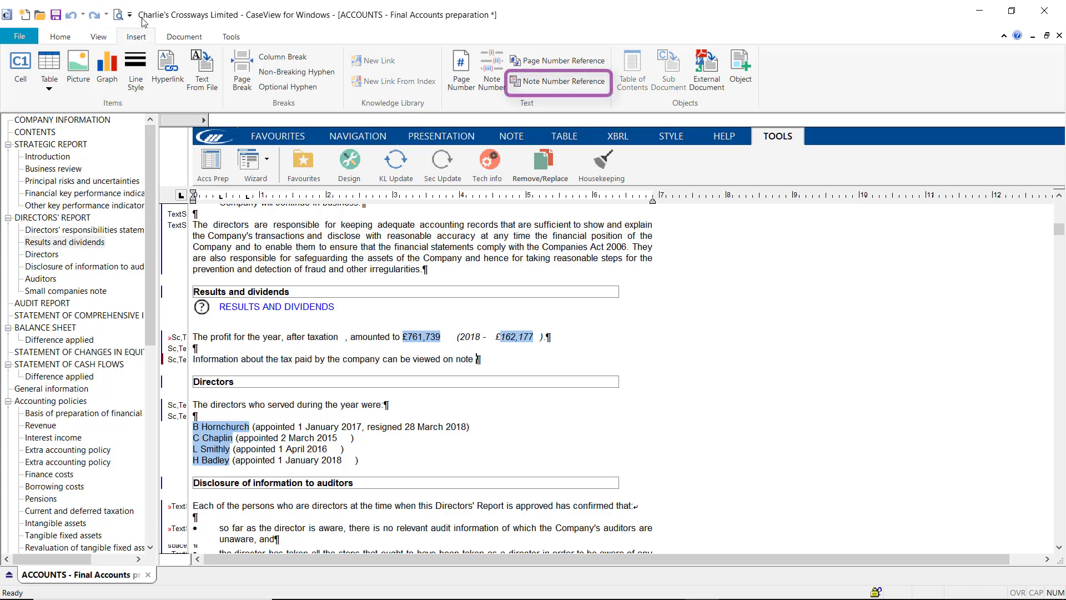
Insert a new note number reference cross-referenced from TAXATION [11.] at the sentence end
{"action": "left_click", "coordinate": [587, 87]}
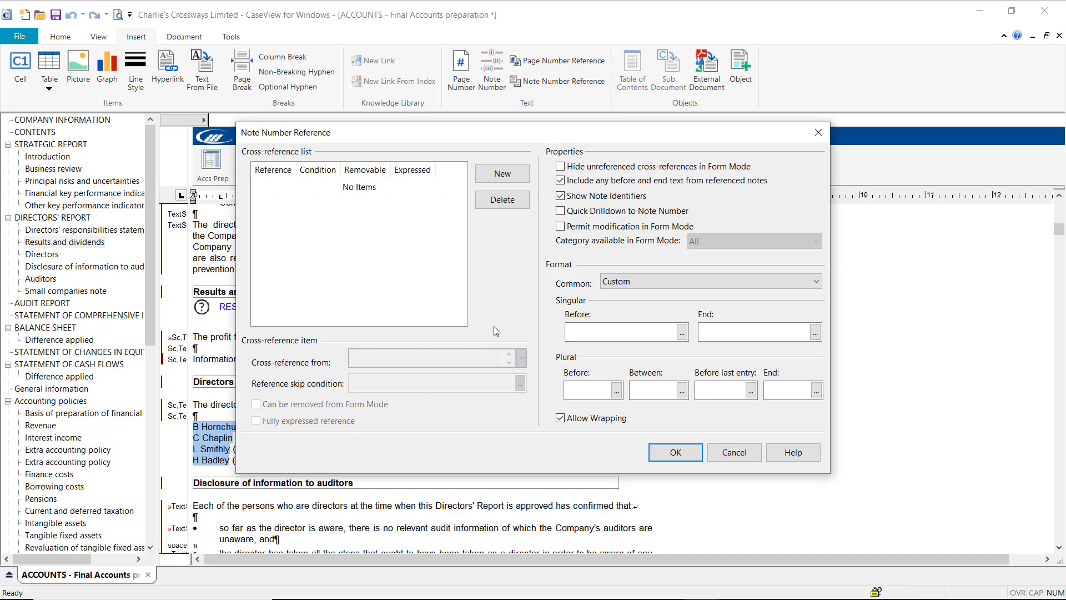
{"action": "left_click", "coordinate": [504, 175]}
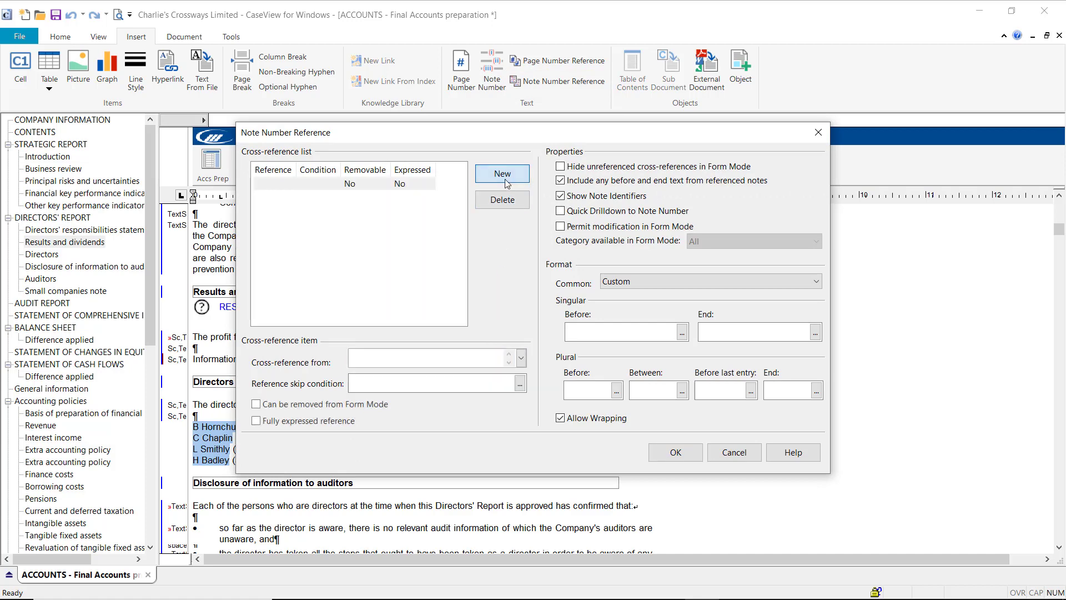
{"action": "left_click", "coordinate": [521, 358]}
{"action": "scroll", "coordinate": [458, 483], "scroll_direction": "down", "scroll_amount": 5}
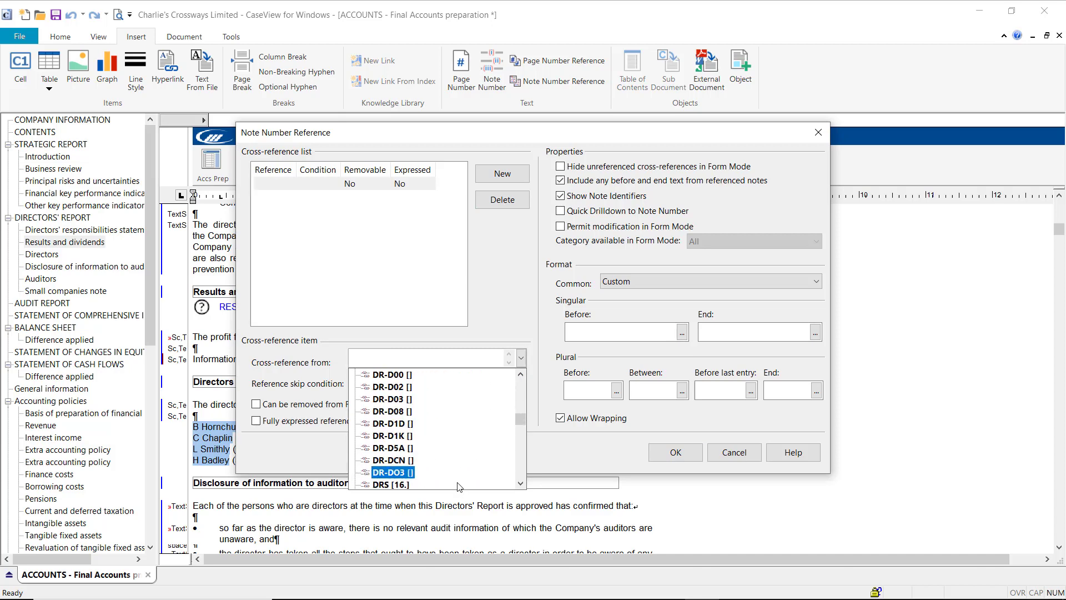
{"action": "scroll", "coordinate": [458, 480], "scroll_direction": "down", "scroll_amount": 5}
{"action": "scroll", "coordinate": [457, 475], "scroll_direction": "down", "scroll_amount": 3}
{"action": "scroll", "coordinate": [457, 471], "scroll_direction": "down", "scroll_amount": 1}
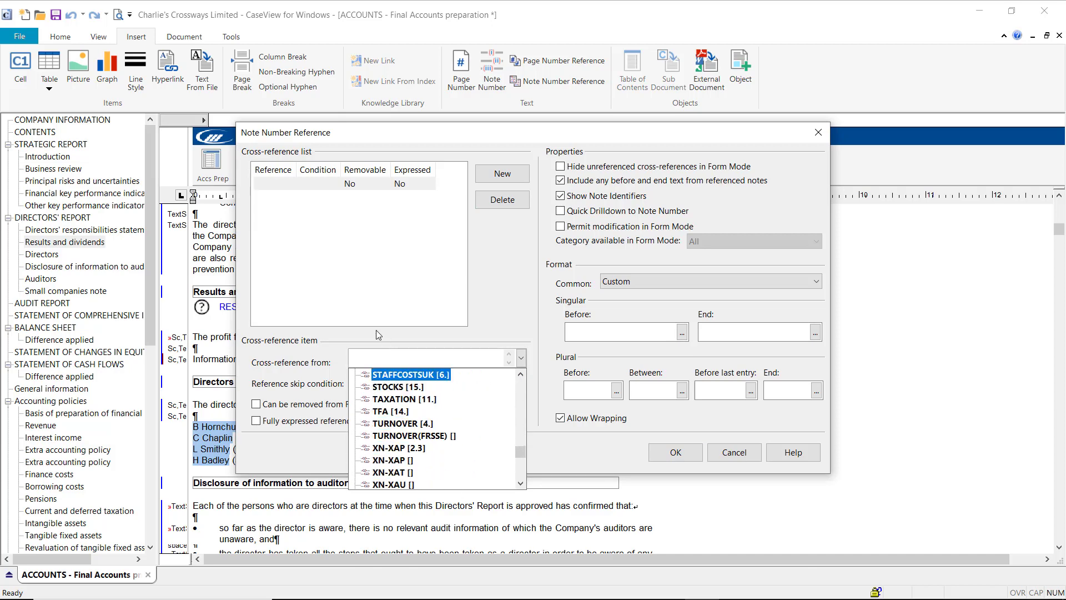
{"action": "left_click", "coordinate": [425, 399]}
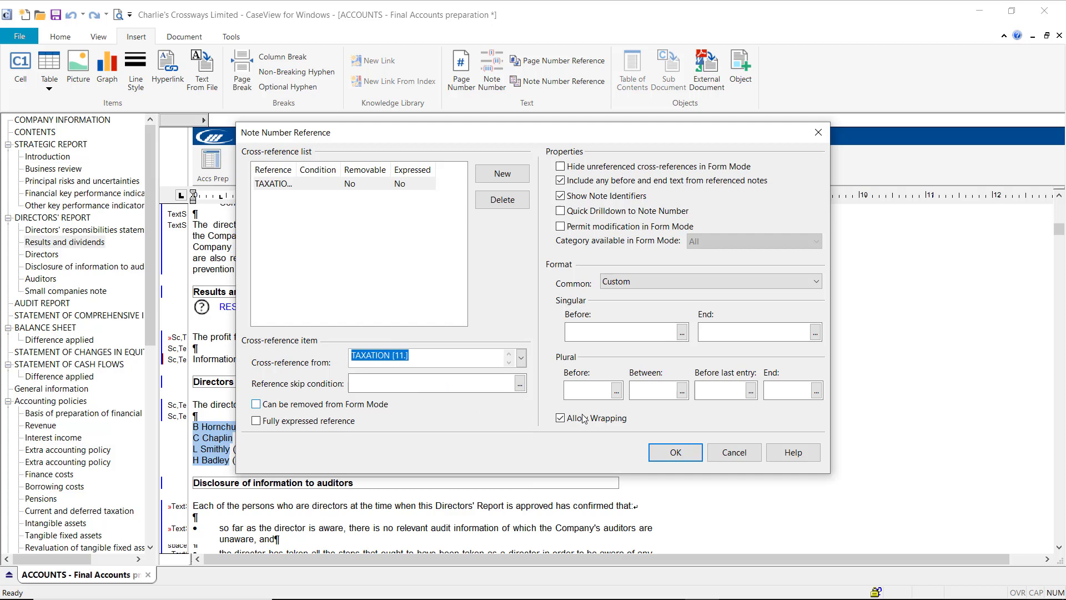
{"action": "left_click", "coordinate": [677, 454]}
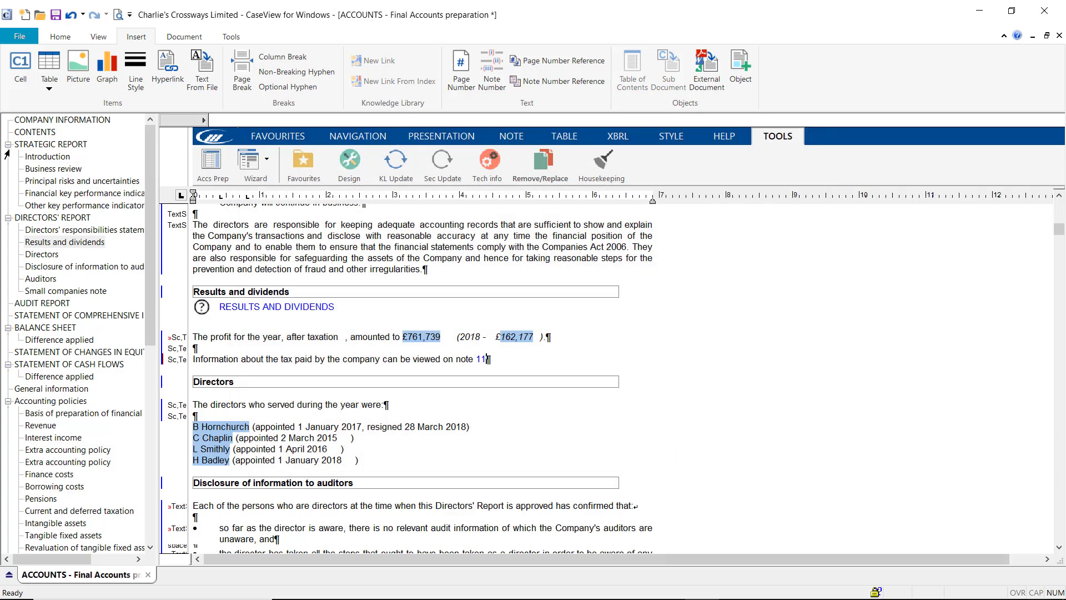
Preview the printed accounts to check the tax sentence ends with note 11
{"action": "left_click", "coordinate": [121, 19]}
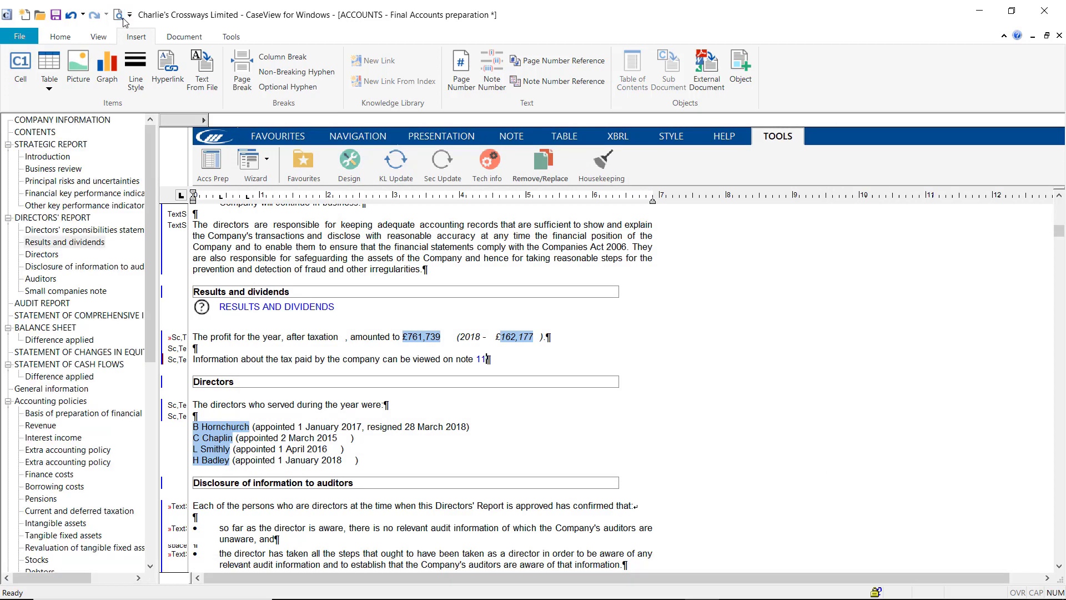